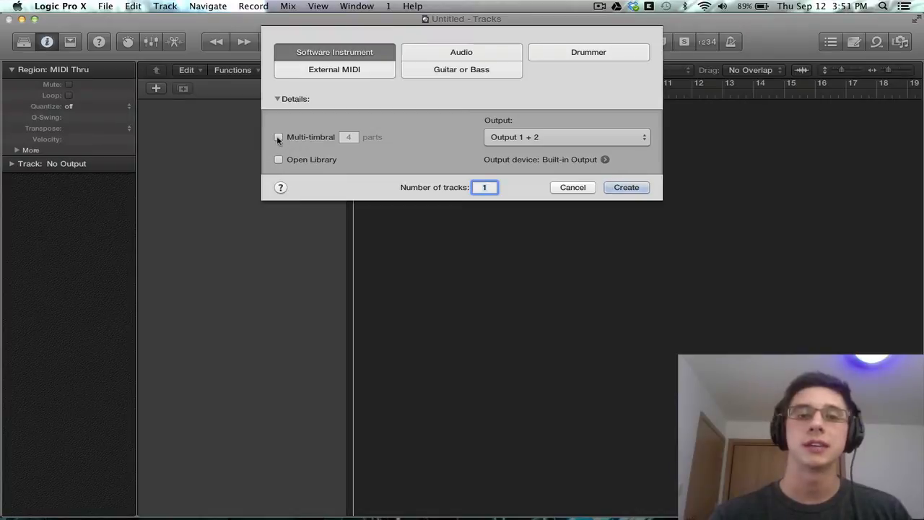
{"action": "left_click", "coordinate": [279, 137]}
{"action": "left_click", "coordinate": [354, 136]}
{"action": "key", "text": "BackSpace"}
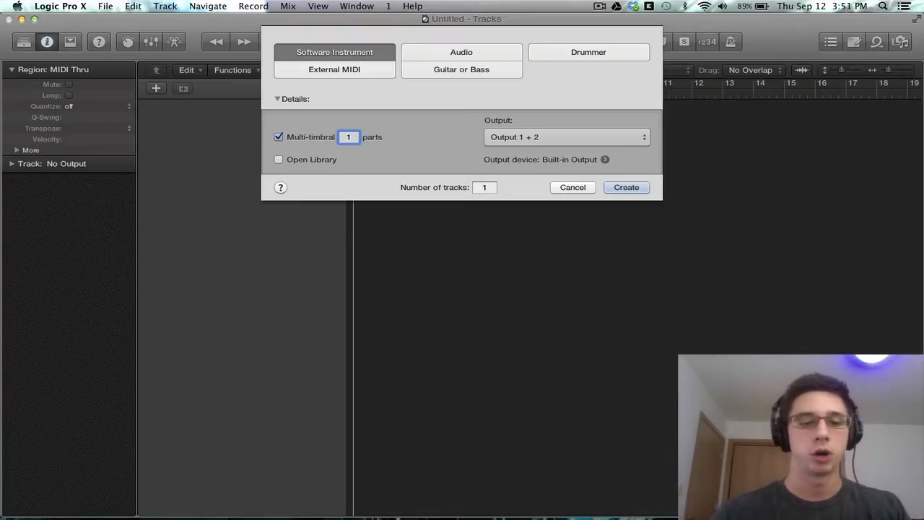
{"action": "type", "text": "3"}
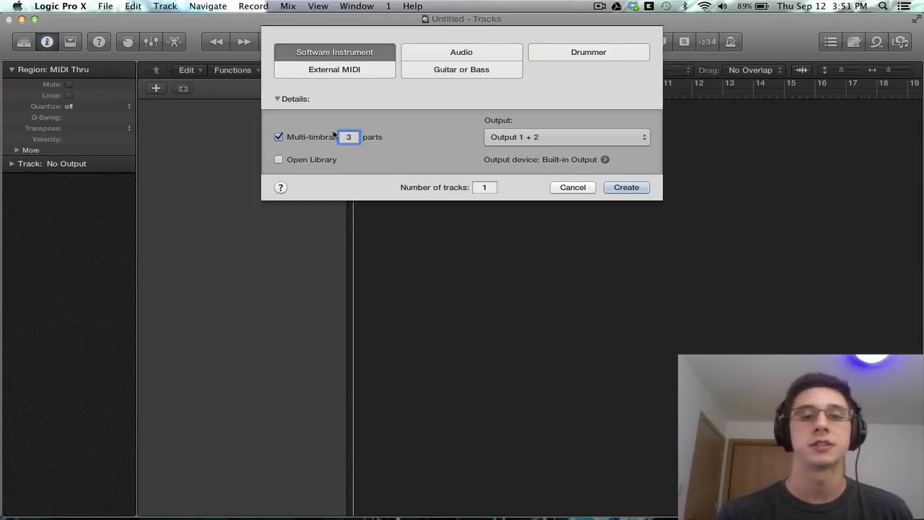
{"action": "left_click", "coordinate": [279, 137]}
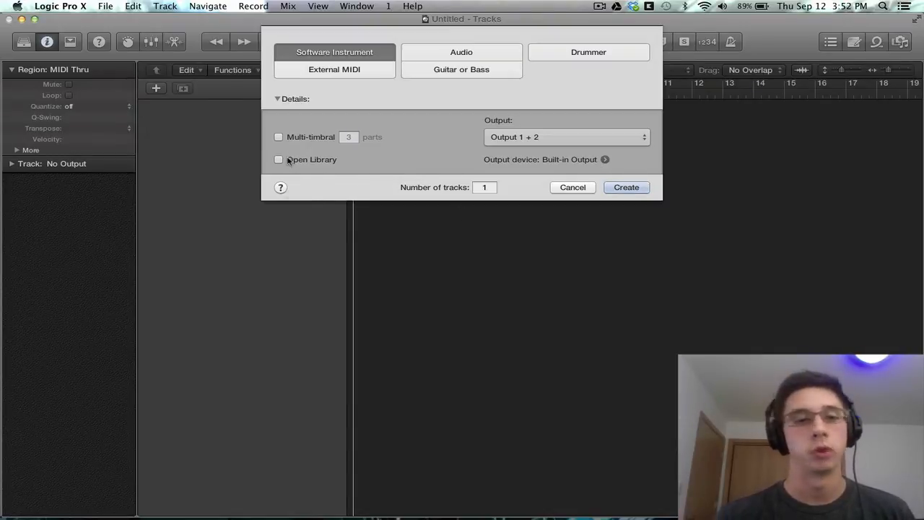
Create one software instrument track routed to Output 1 + 2, without multi-timbral parts.
{"action": "left_click", "coordinate": [640, 190]}
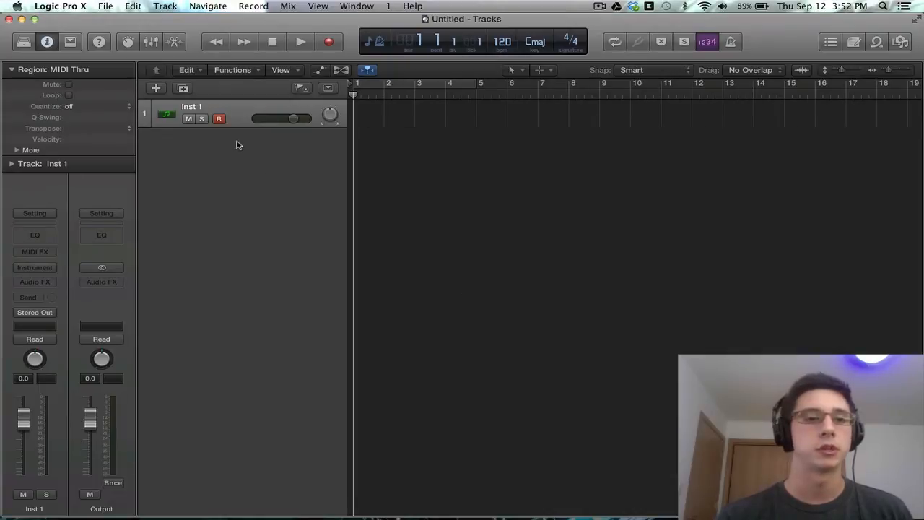
Add one External MIDI track using the External Instrument plug-in, with No Input, IAC Driver IAC-Bus 1 - 1 and Output 1 + 2.
{"action": "left_click", "coordinate": [156, 88]}
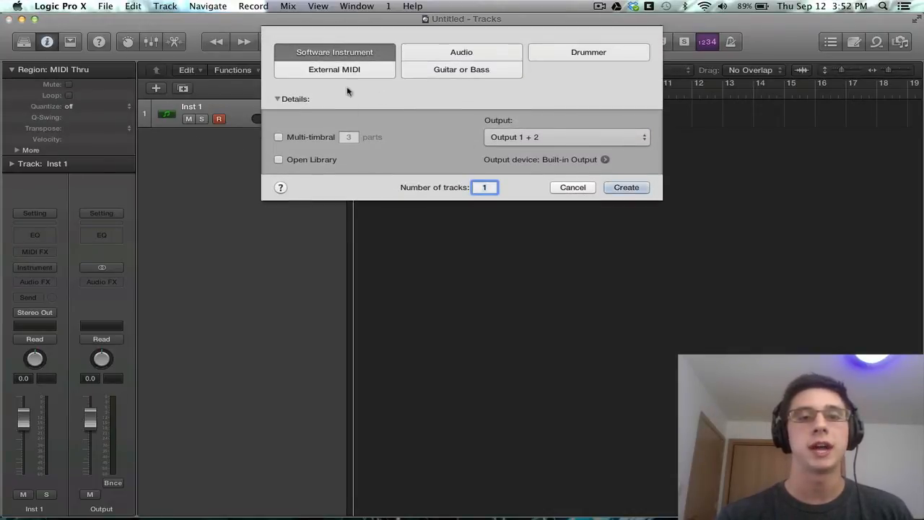
{"action": "left_click", "coordinate": [345, 75]}
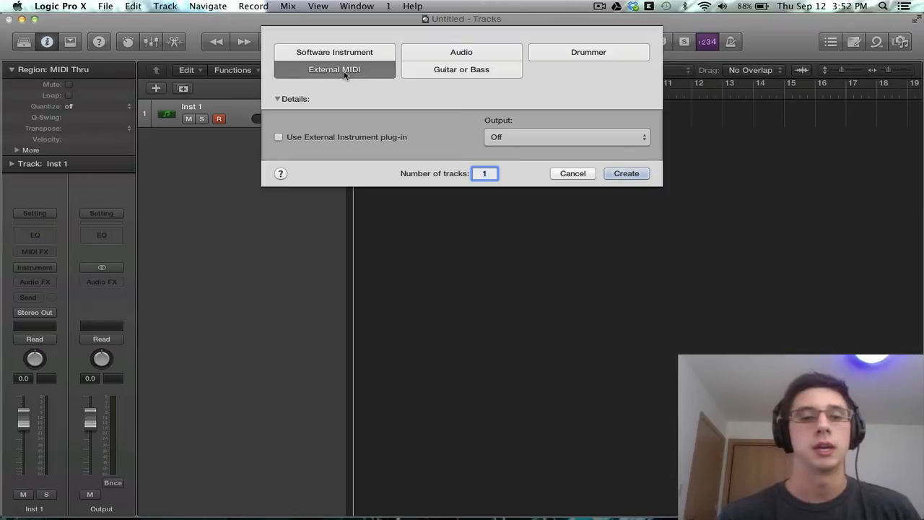
{"action": "left_click", "coordinate": [278, 137]}
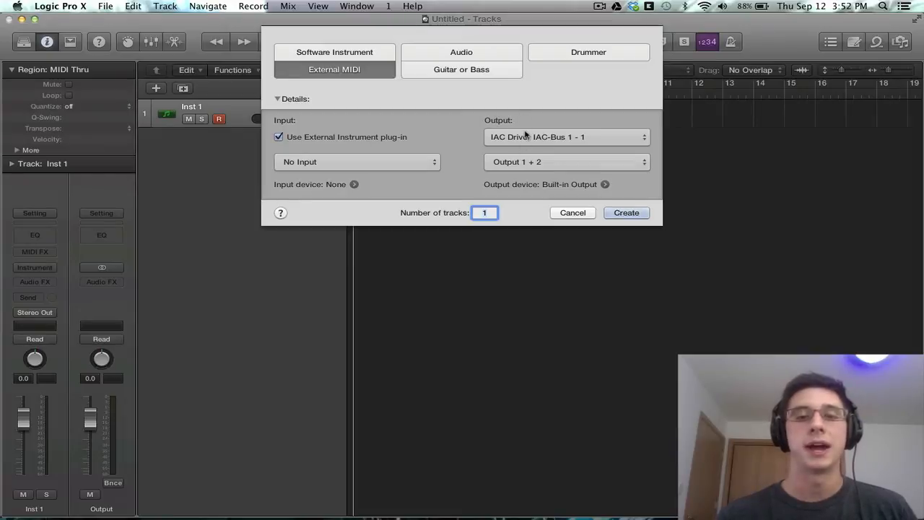
{"action": "left_click", "coordinate": [371, 163]}
{"action": "left_click", "coordinate": [463, 159]}
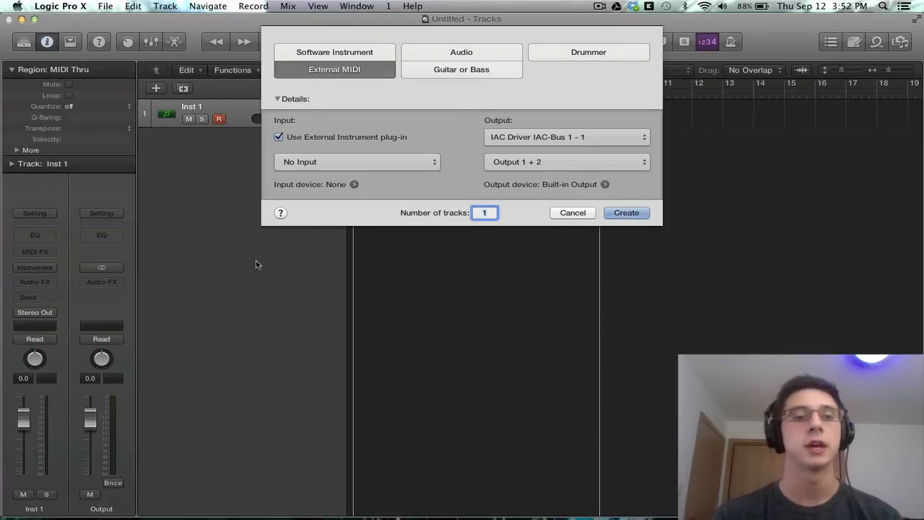
{"action": "key", "text": "Return"}
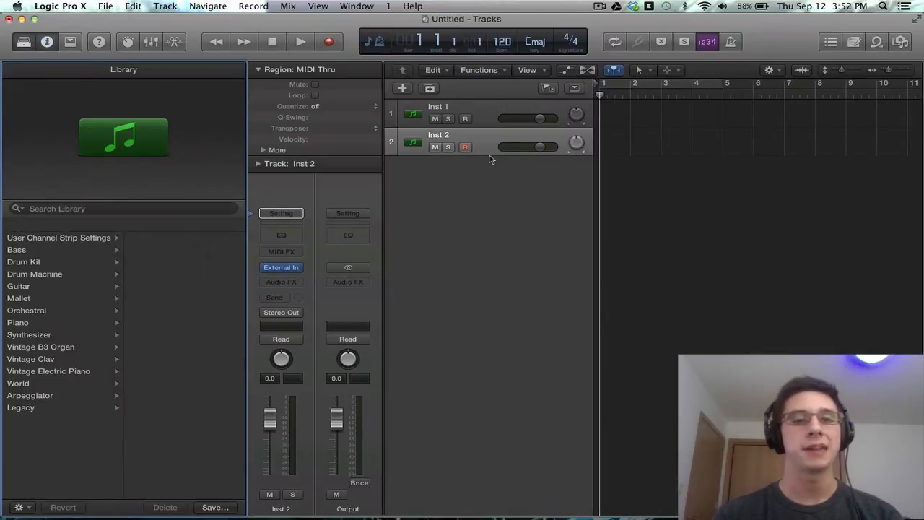
Compare the channel strips of Inst 1 and Inst 2, and inspect the External Instrument plug-in settings on Inst 2.
{"action": "left_click", "coordinate": [491, 117]}
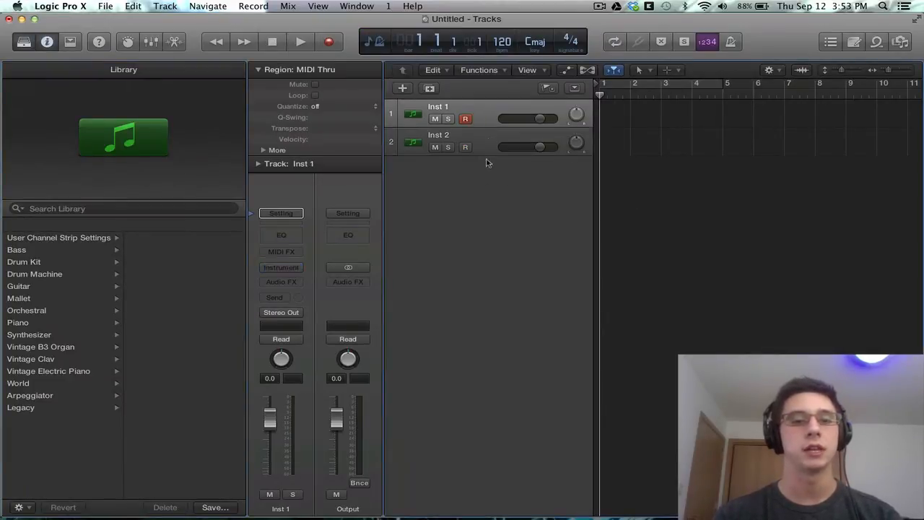
{"action": "left_click", "coordinate": [488, 140]}
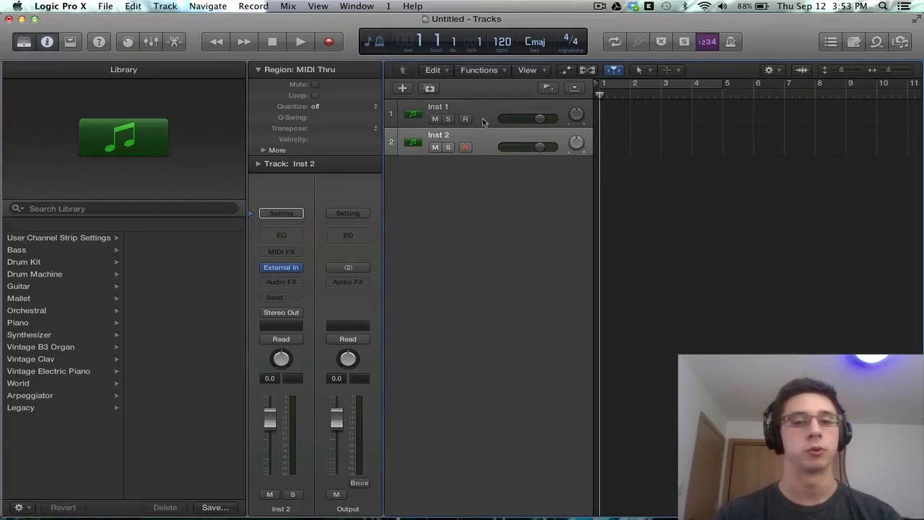
{"action": "left_click", "coordinate": [284, 268]}
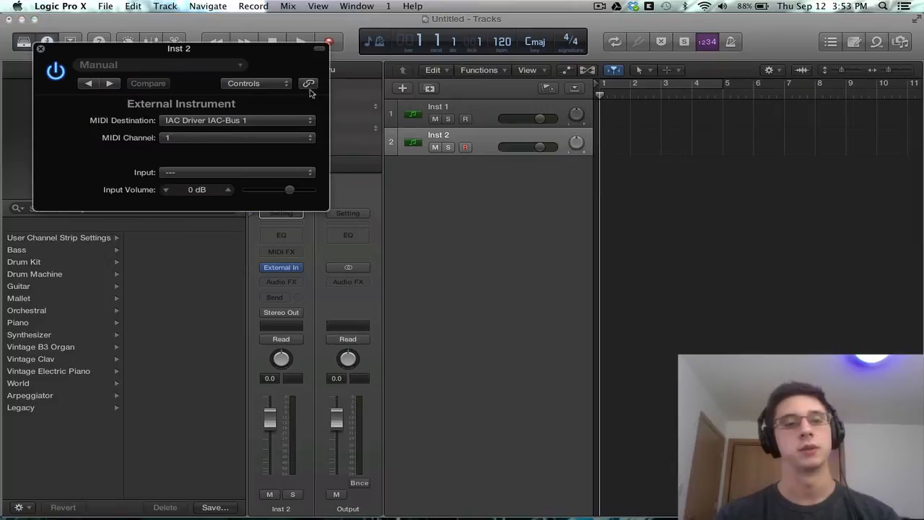
{"action": "left_click_drag", "start_coordinate": [236, 49], "coordinate": [597, 171]}
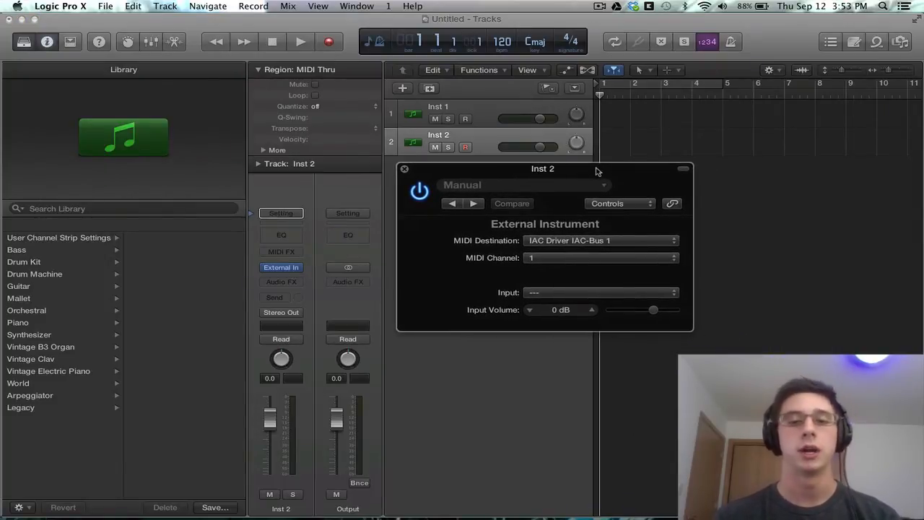
{"action": "left_click", "coordinate": [404, 168]}
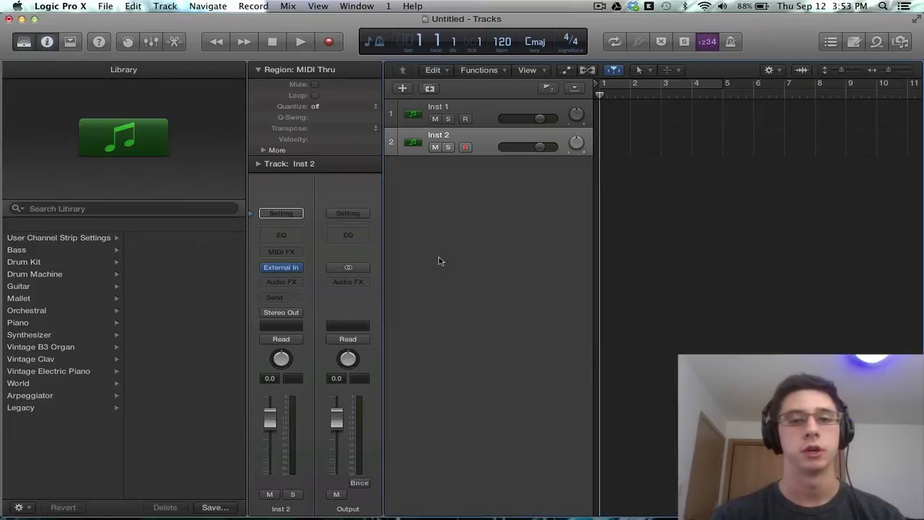
Hide the Library and add one audio track with No Input and Output 1 + 2.
{"action": "left_click", "coordinate": [24, 41]}
{"action": "left_click", "coordinate": [156, 88]}
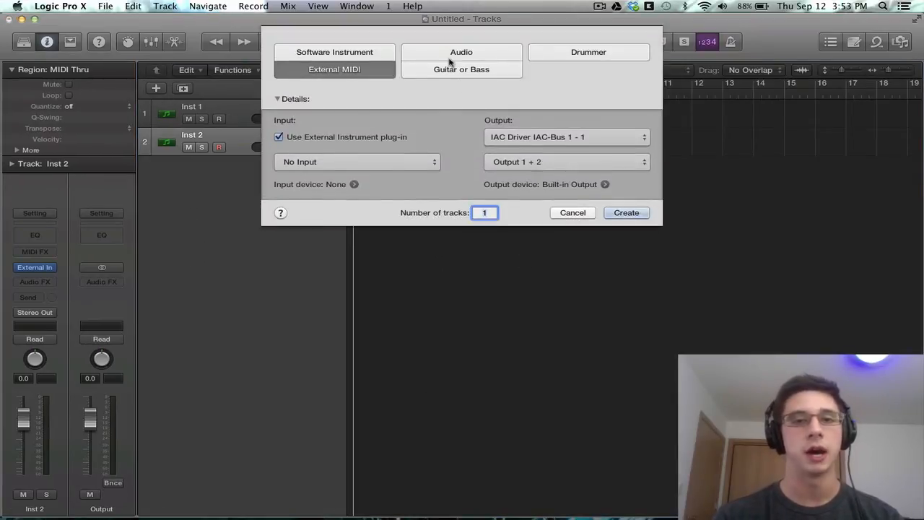
{"action": "left_click", "coordinate": [449, 57]}
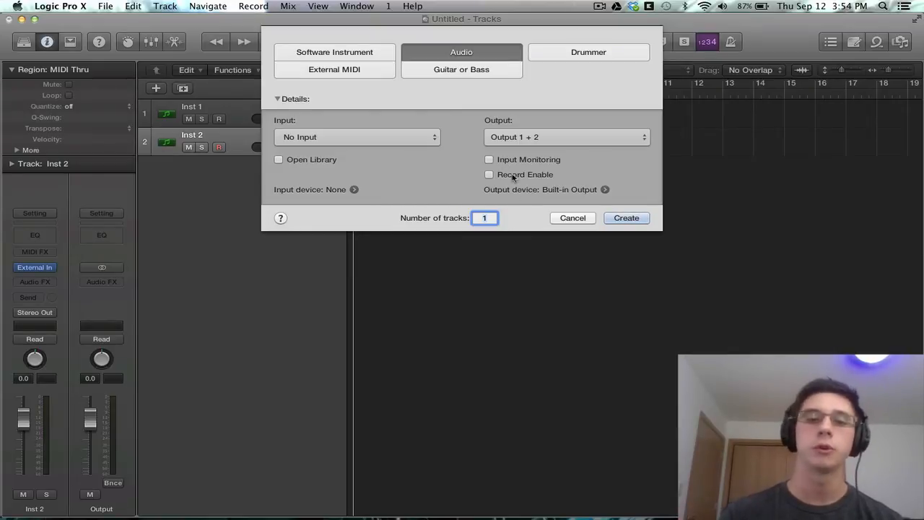
{"action": "left_click", "coordinate": [627, 218]}
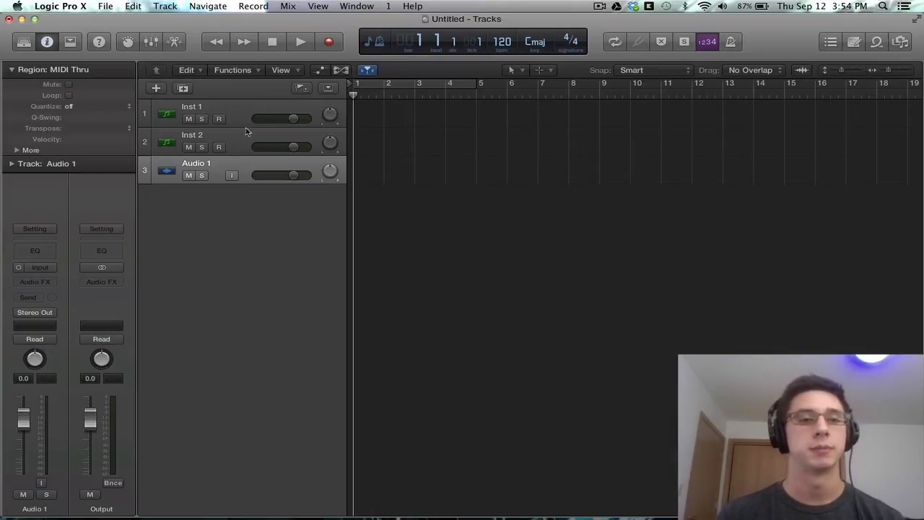
Add one Guitar or Bass track with No Input, Output 1 + 2, Open Library and Input Monitoring enabled.
{"action": "left_click", "coordinate": [156, 88]}
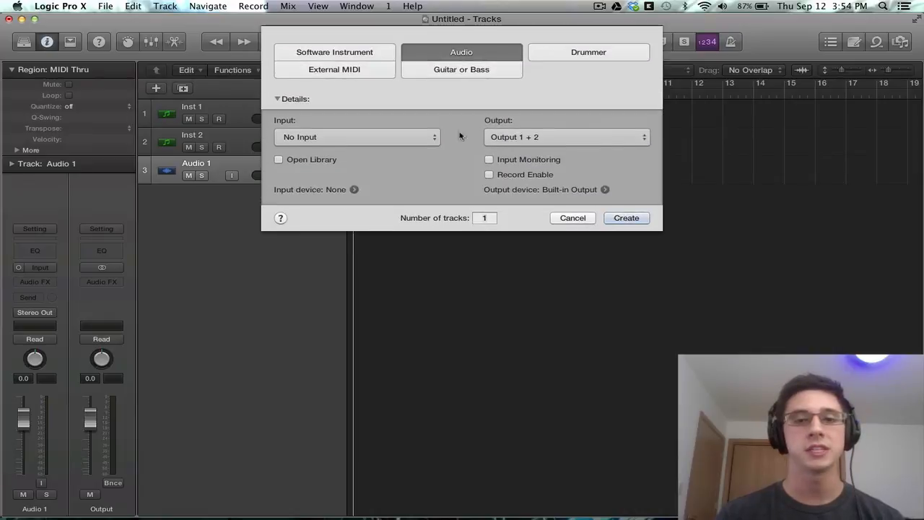
{"action": "left_click", "coordinate": [463, 70]}
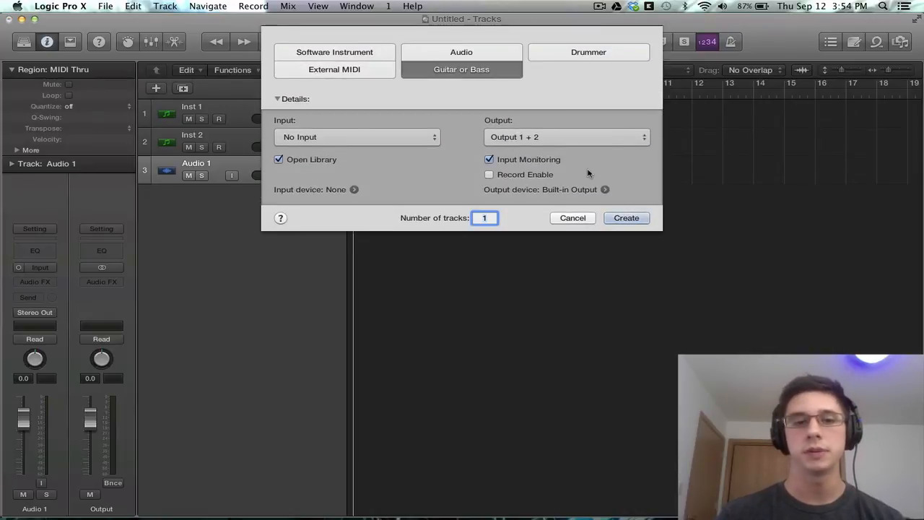
{"action": "left_click", "coordinate": [646, 218]}
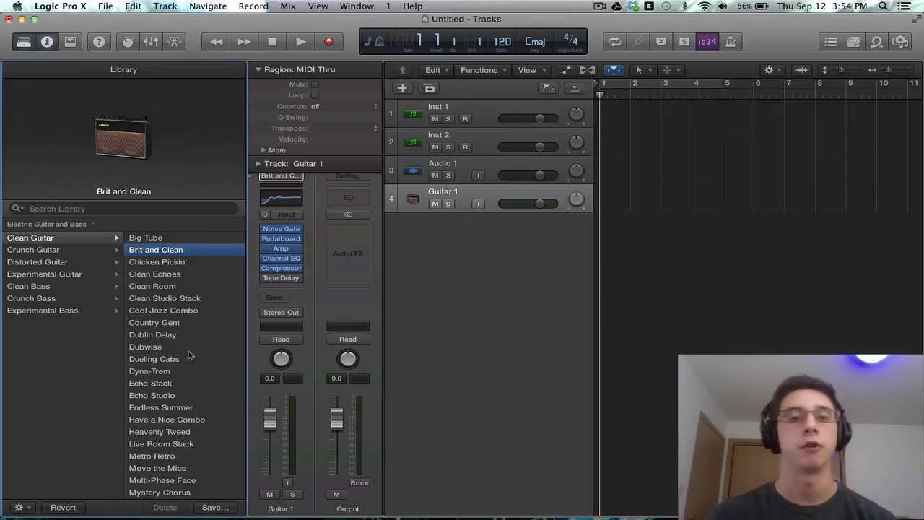
Add a Drummer track routed to Output 1 + 2 and hide the Library.
{"action": "left_click", "coordinate": [401, 89]}
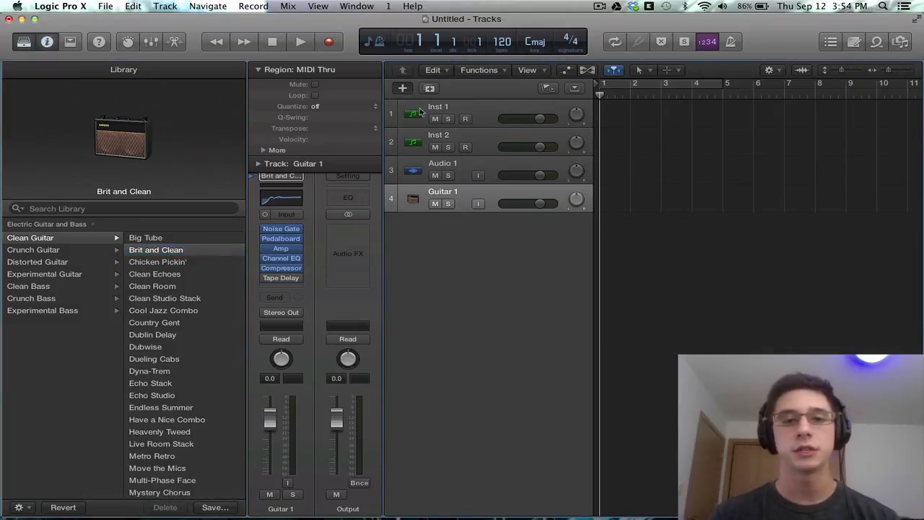
{"action": "left_click", "coordinate": [599, 54]}
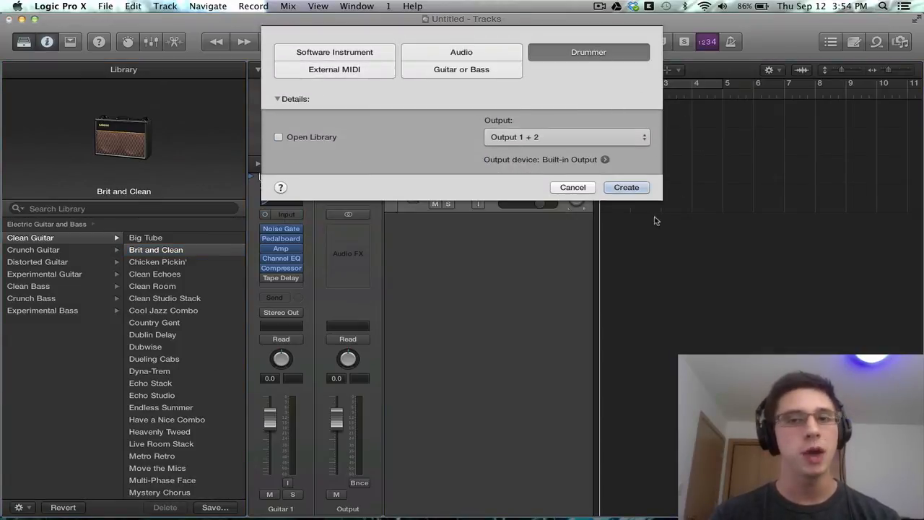
{"action": "left_click", "coordinate": [626, 190]}
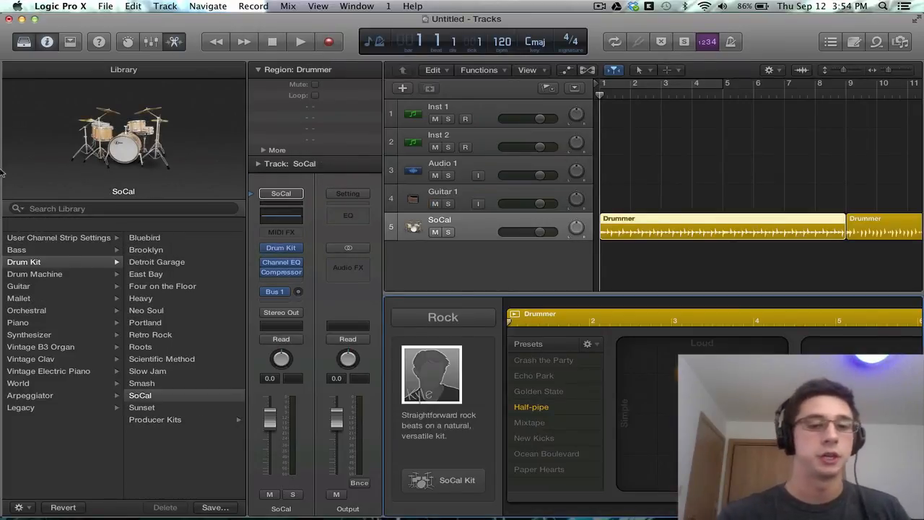
{"action": "left_click", "coordinate": [24, 42]}
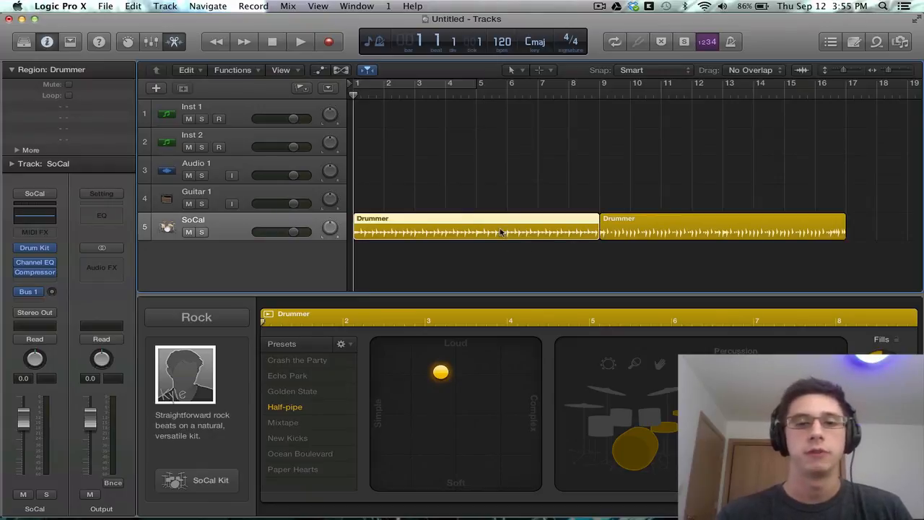
Move the first Drummer region from the SoCal track to the Inst 1 track, starting at bar 1, and deselect it.
{"action": "scroll", "coordinate": [505, 141], "scroll_direction": "left", "scroll_amount": 1}
{"action": "left_click_drag", "start_coordinate": [505, 227], "coordinate": [505, 118]}
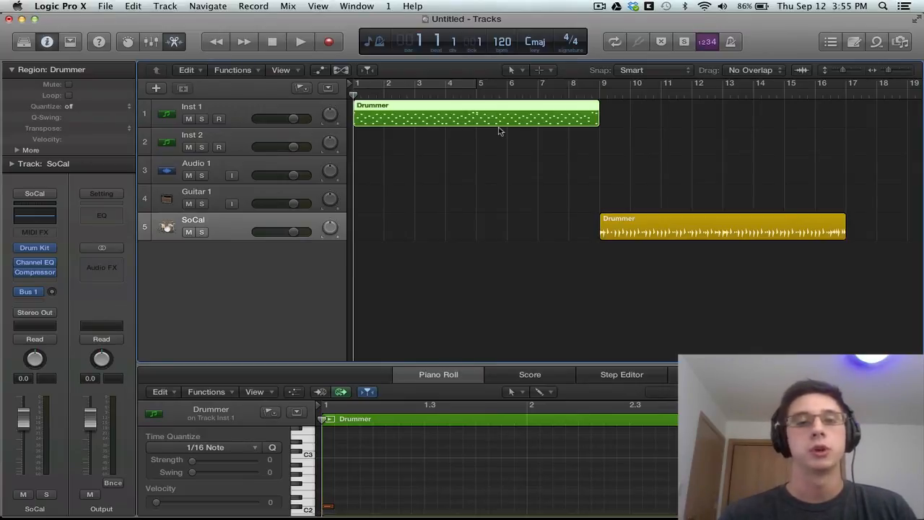
{"action": "left_click", "coordinate": [708, 278]}
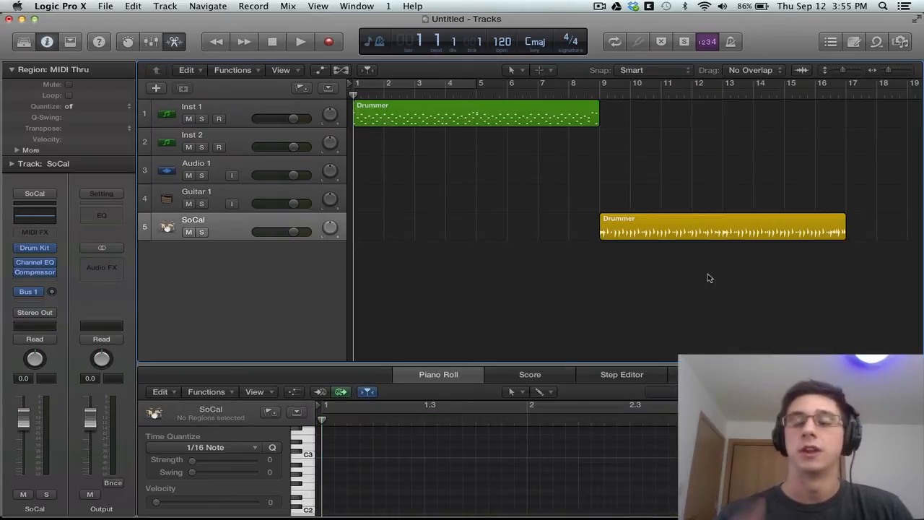